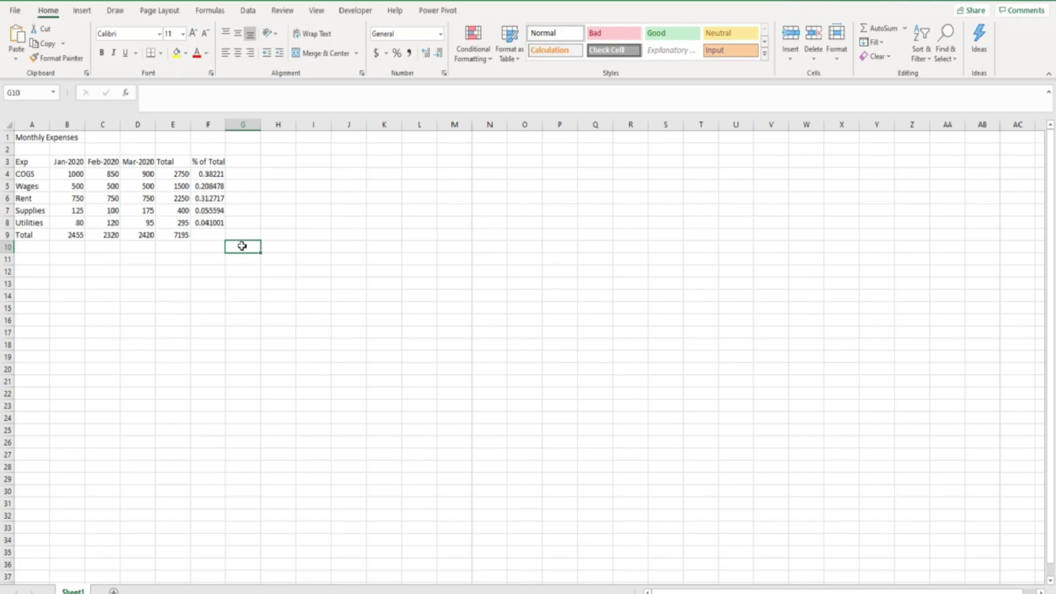
# Step: Clear the row totals in E4:E9 and the monthly totals in B9:D9
pyautogui.click(206, 234)
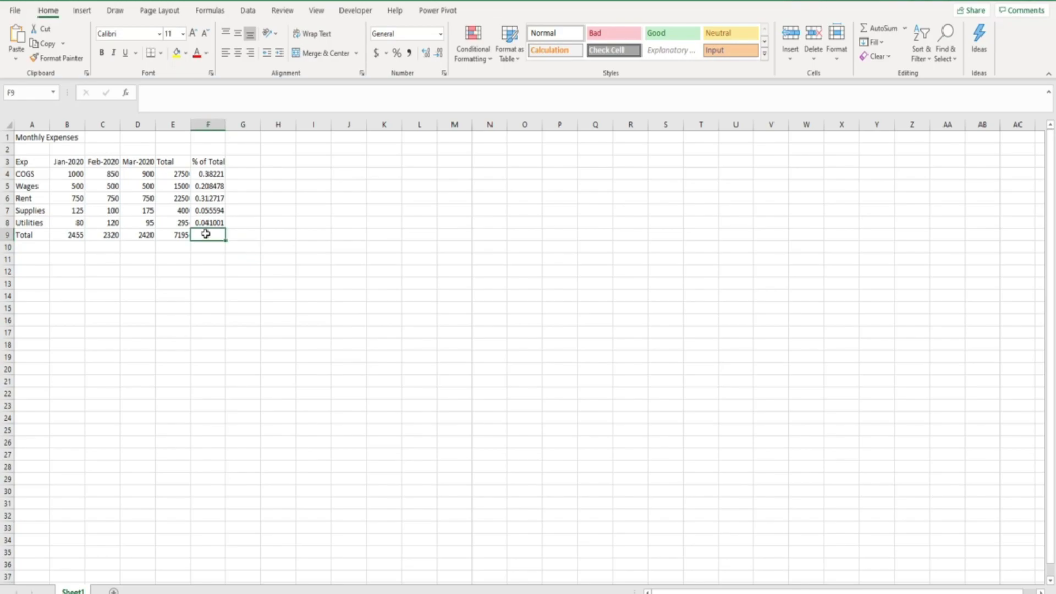
pyautogui.click(169, 180)
pyautogui.moveTo(168, 180); pyautogui.dragTo(169, 232)
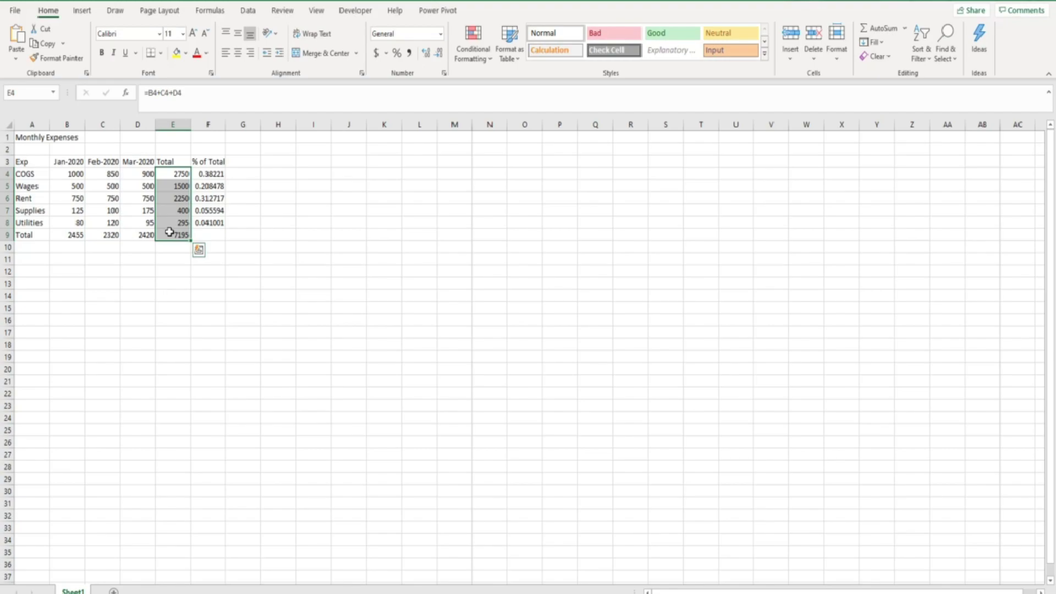
pyautogui.press('Delete')
pyautogui.click(149, 235)
pyautogui.moveTo(150, 236); pyautogui.dragTo(72, 235)
pyautogui.press('Delete')
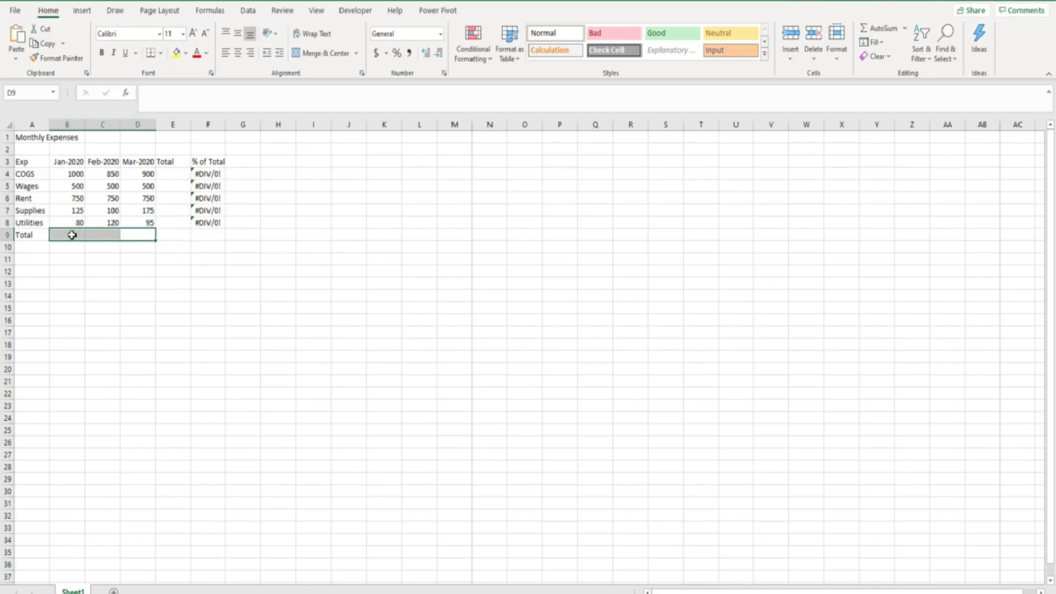
pyautogui.click(213, 176)
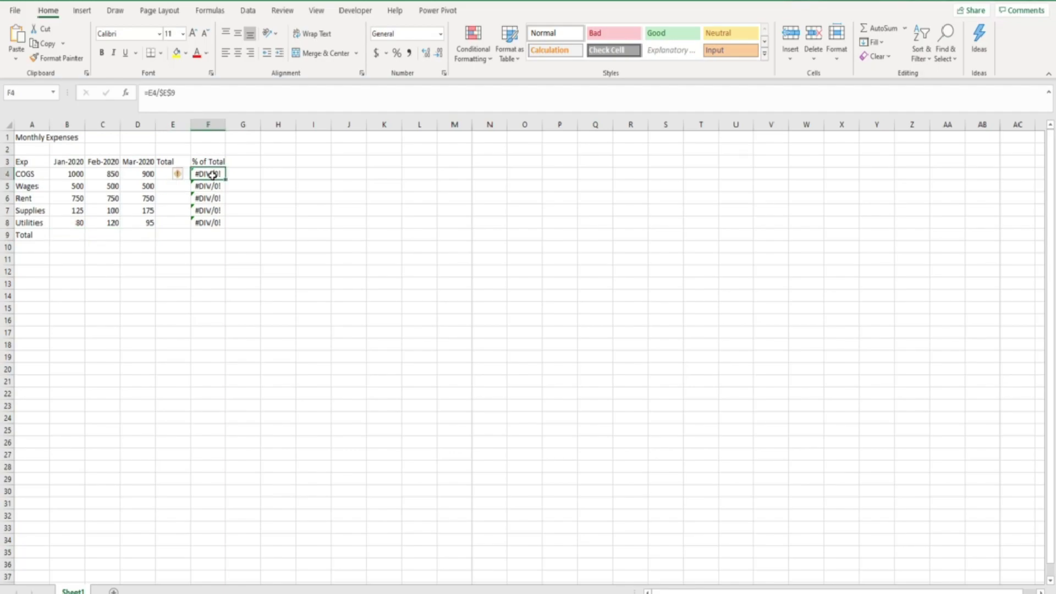
pyautogui.click(160, 173)
pyautogui.click(161, 186)
pyautogui.click(165, 196)
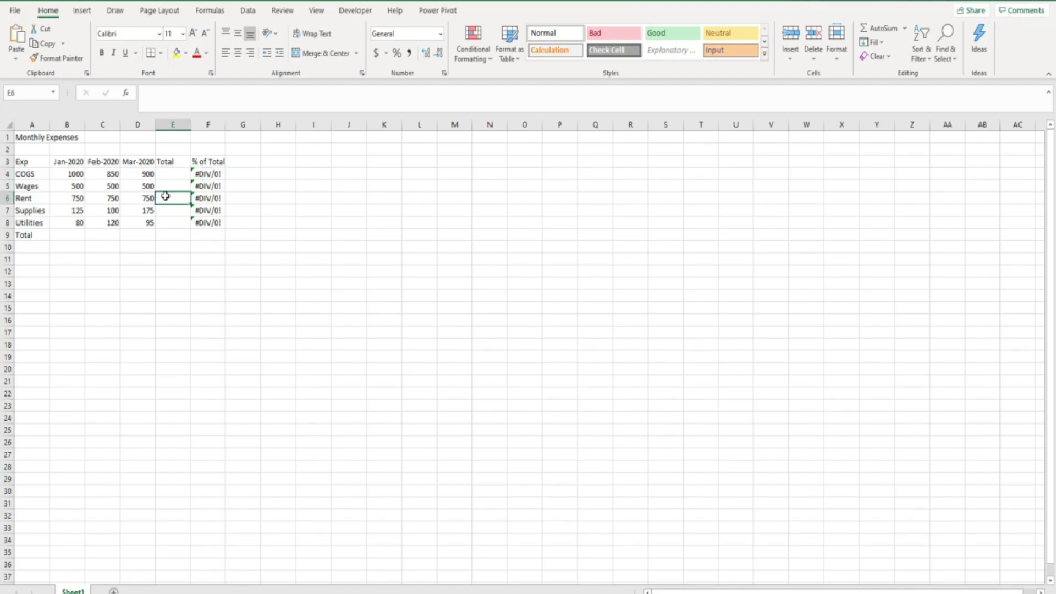
# Step: Insert the SUM function from the Math & Trig functions into the January total cell B9
pyautogui.click(70, 235)
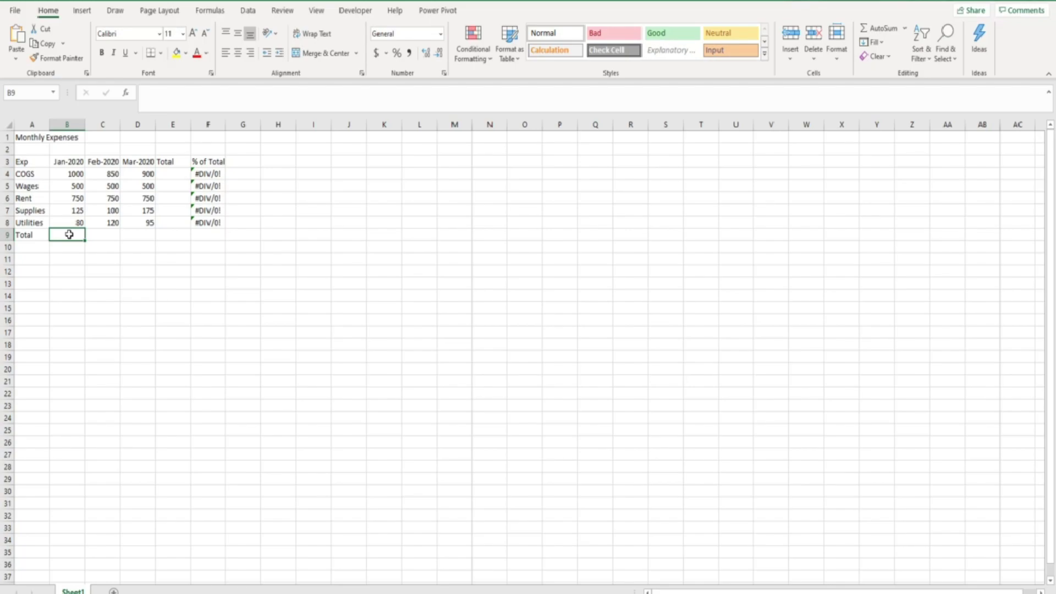
pyautogui.click(208, 12)
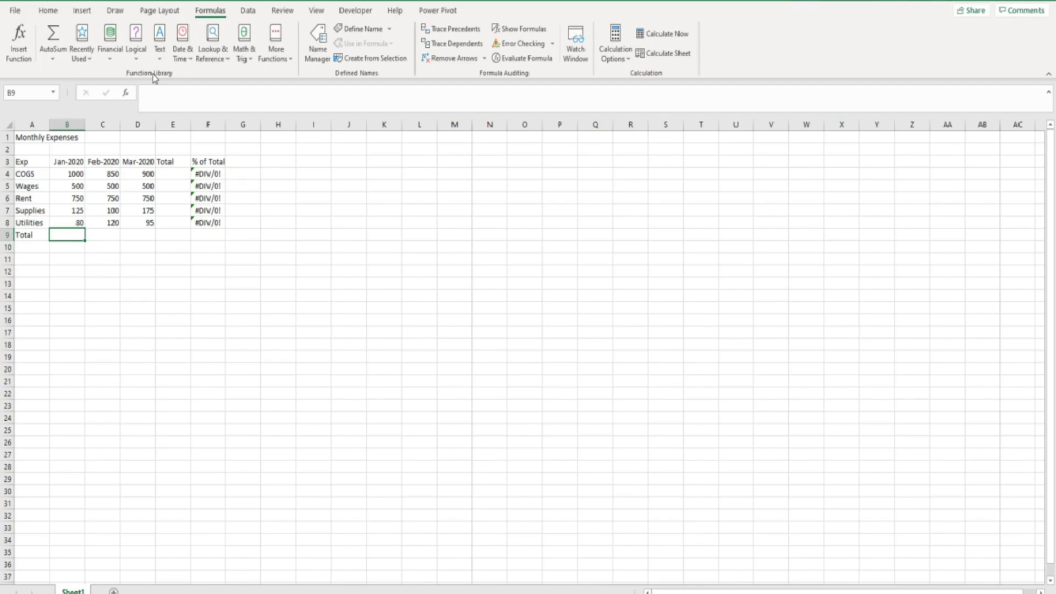
pyautogui.click(247, 55)
pyautogui.scroll(-2, 319, 122)
pyautogui.moveTo(319, 122); pyautogui.dragTo(308, 343)
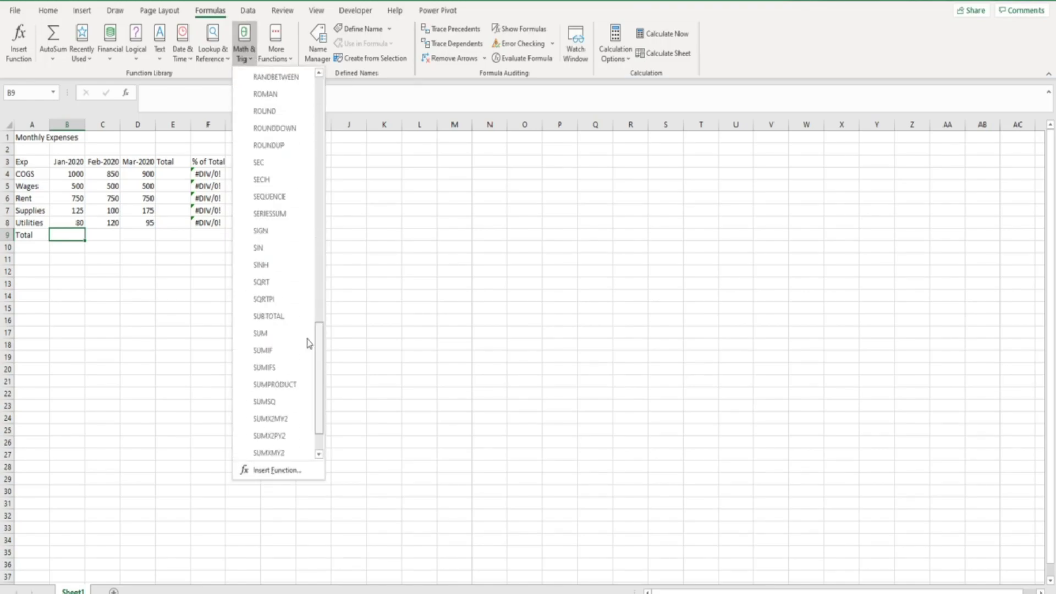
pyautogui.click(277, 335)
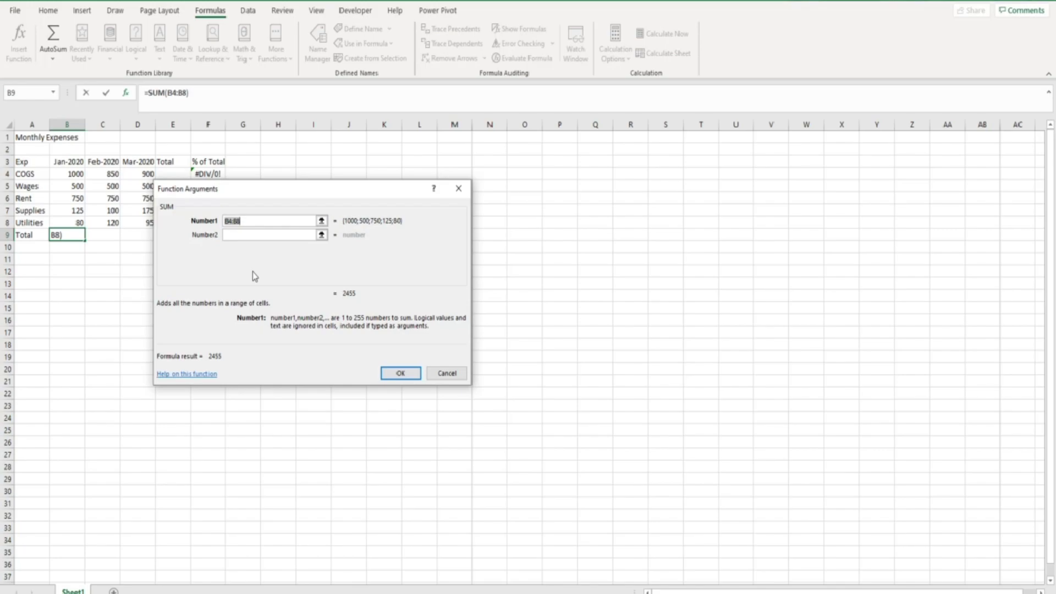
# Step: Replace the suggested range with B4, B5 and B6 as separate SUM arguments
pyautogui.press('BackSpace')
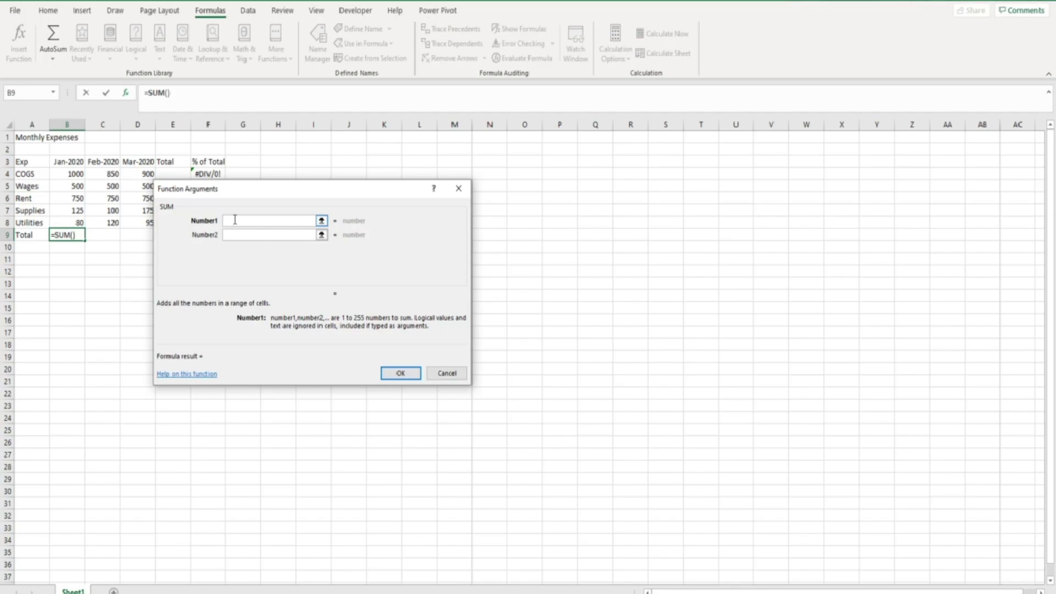
pyautogui.click(61, 175)
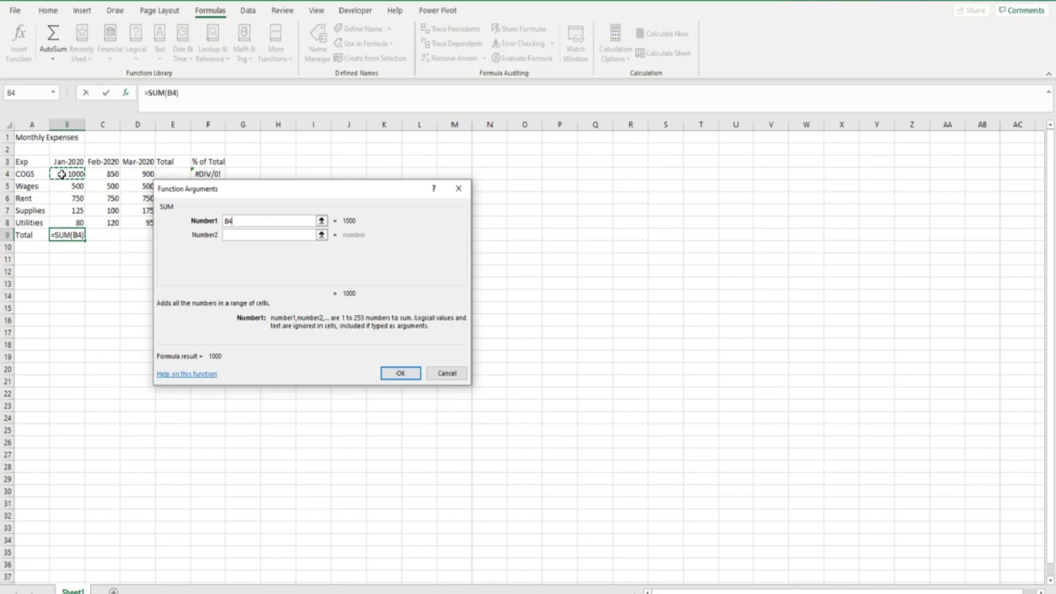
pyautogui.click(227, 235)
pyautogui.click(69, 187)
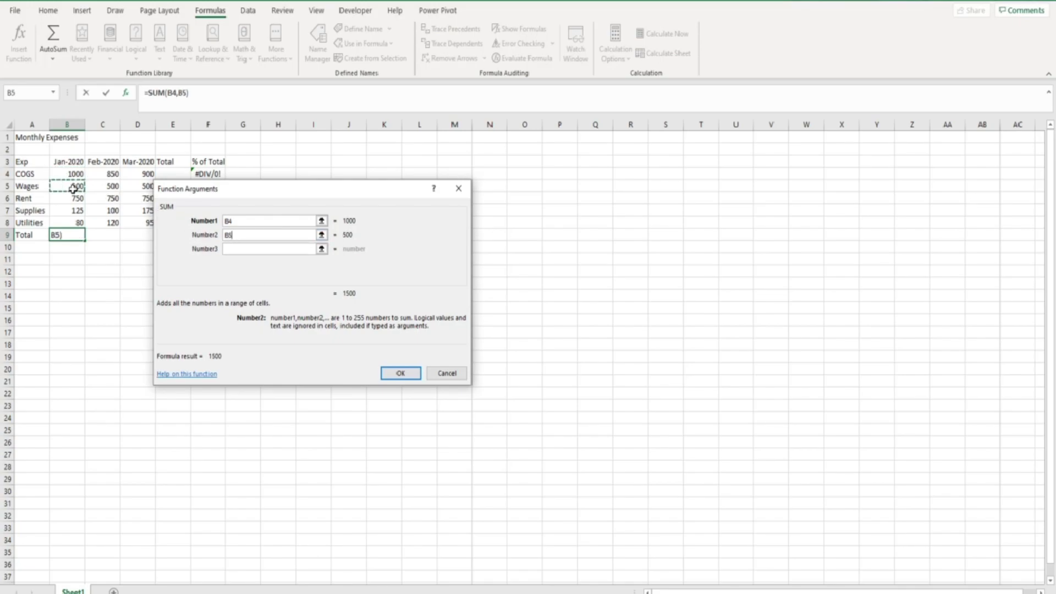
pyautogui.click(236, 248)
pyautogui.click(66, 198)
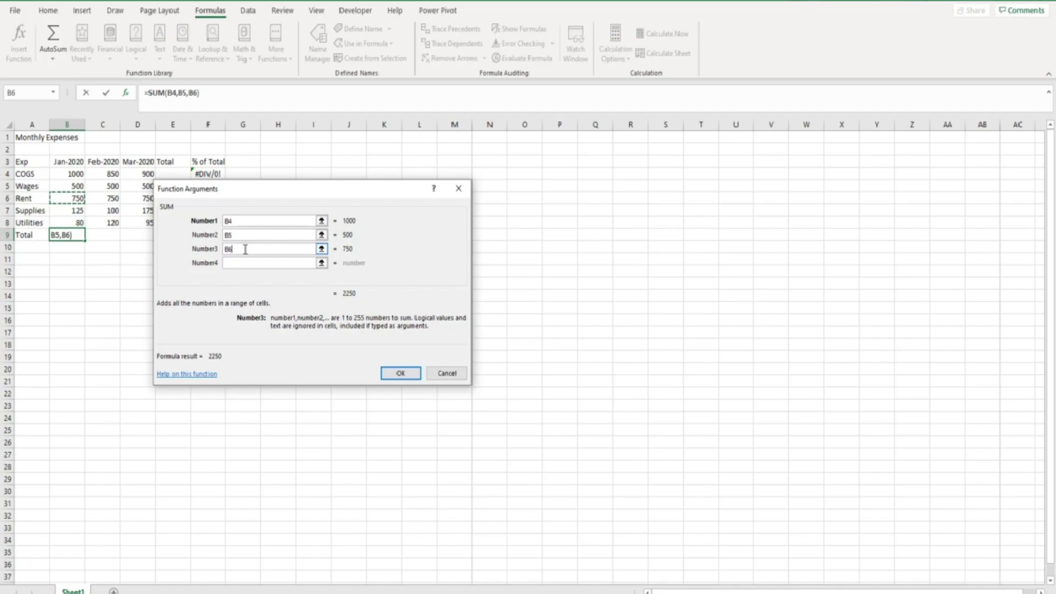
# Step: Remove the individual cell references from all SUM arguments
pyautogui.moveTo(246, 249); pyautogui.dragTo(223, 237)
pyautogui.press('BackSpace')
pyautogui.press('BackSpace')
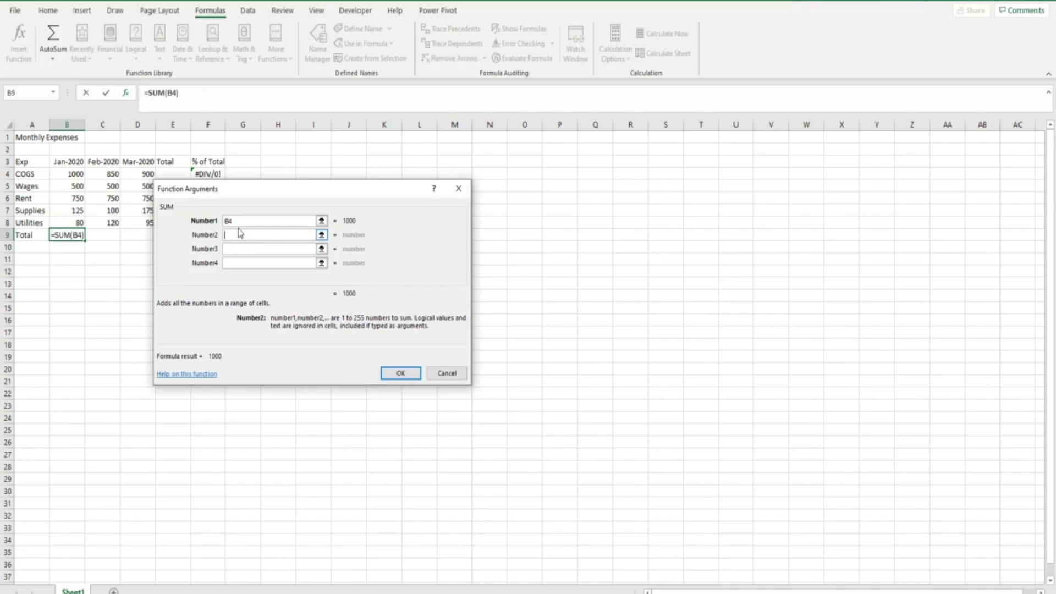
pyautogui.doubleClick(233, 224)
pyautogui.press('BackSpace')
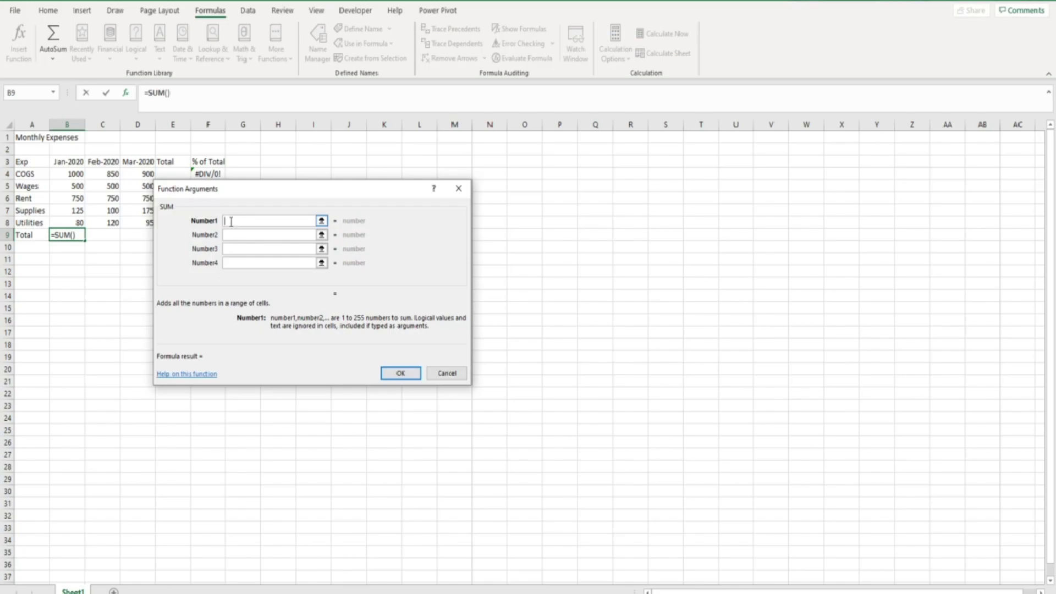
# Step: Set the range B4:B8 as the first SUM argument and accept the January total formula
pyautogui.click(61, 174)
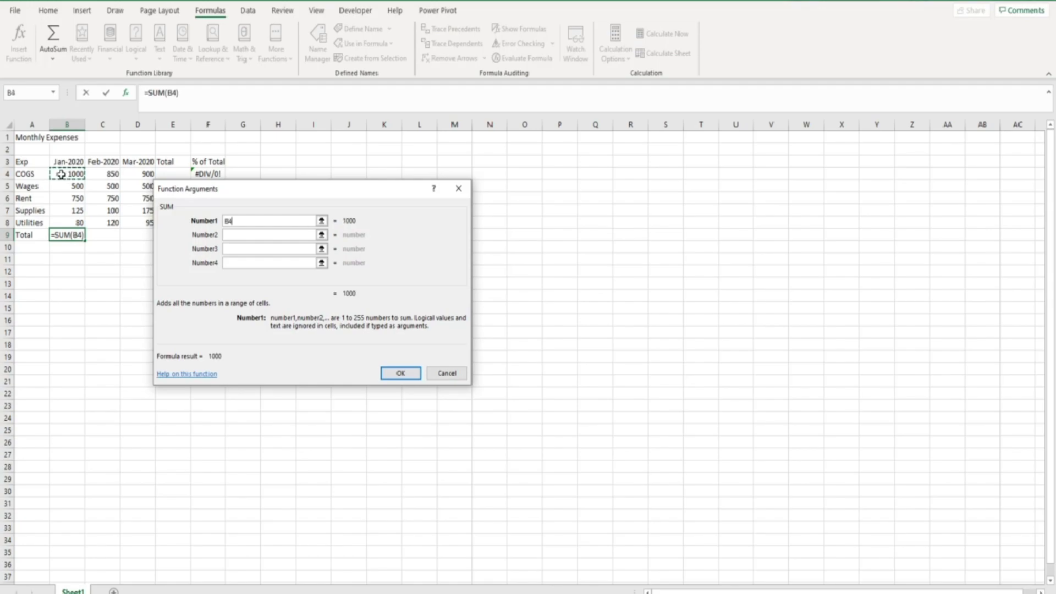
pyautogui.moveTo(61, 175); pyautogui.dragTo(60, 222)
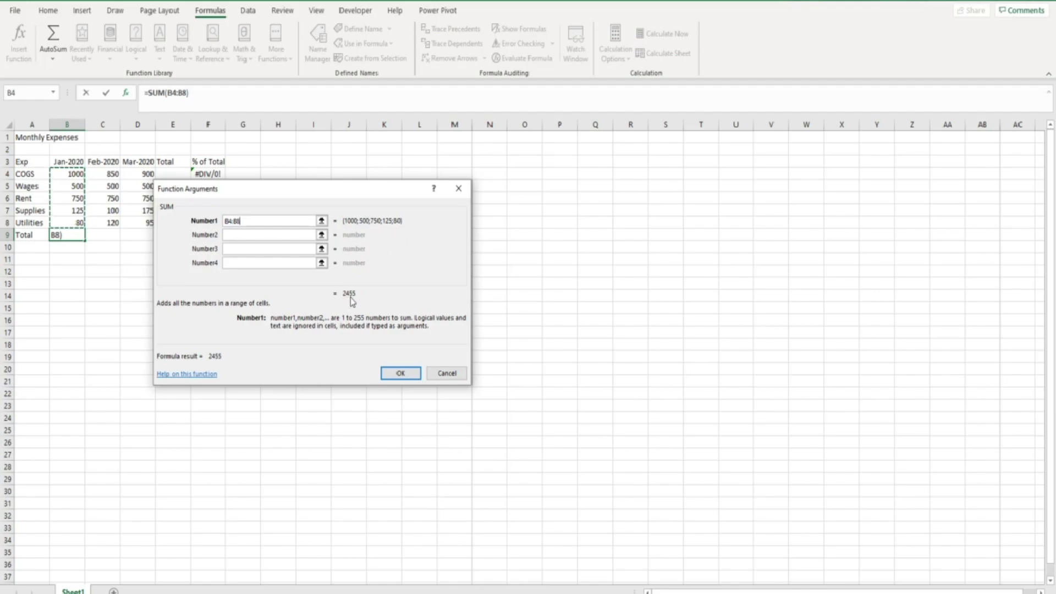
pyautogui.click(392, 373)
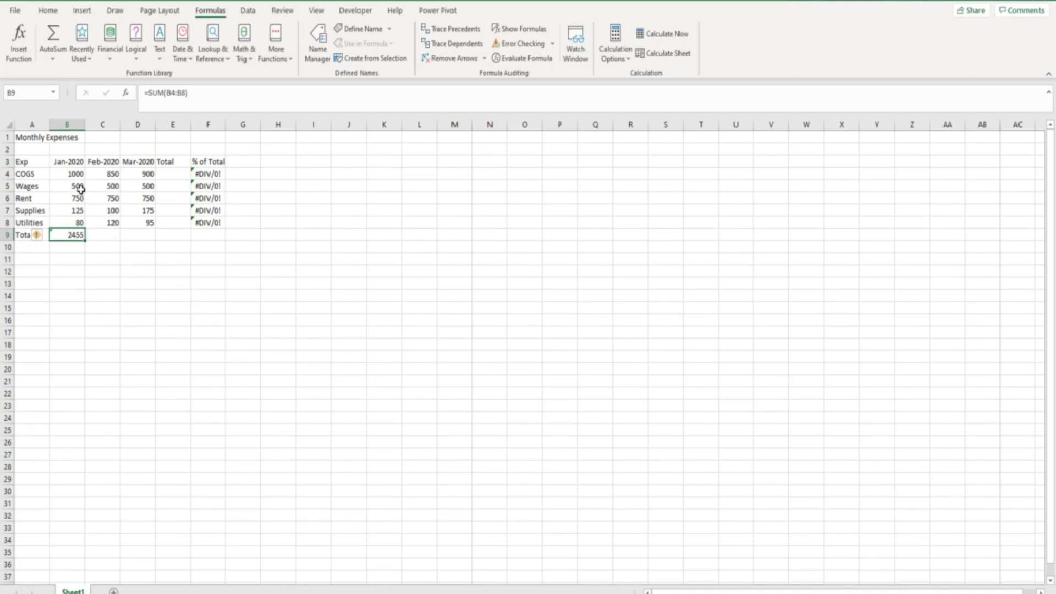
# Step: Check the January expenses in B4:B8 and the date header above them against the total formula in B9
pyautogui.moveTo(72, 175); pyautogui.dragTo(77, 223)
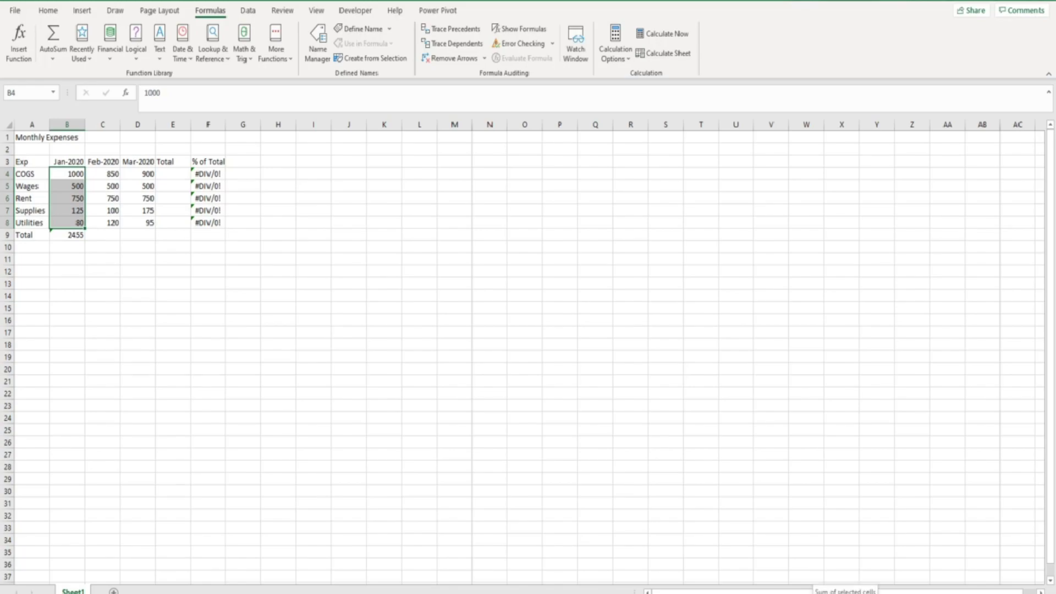
pyautogui.click(104, 234)
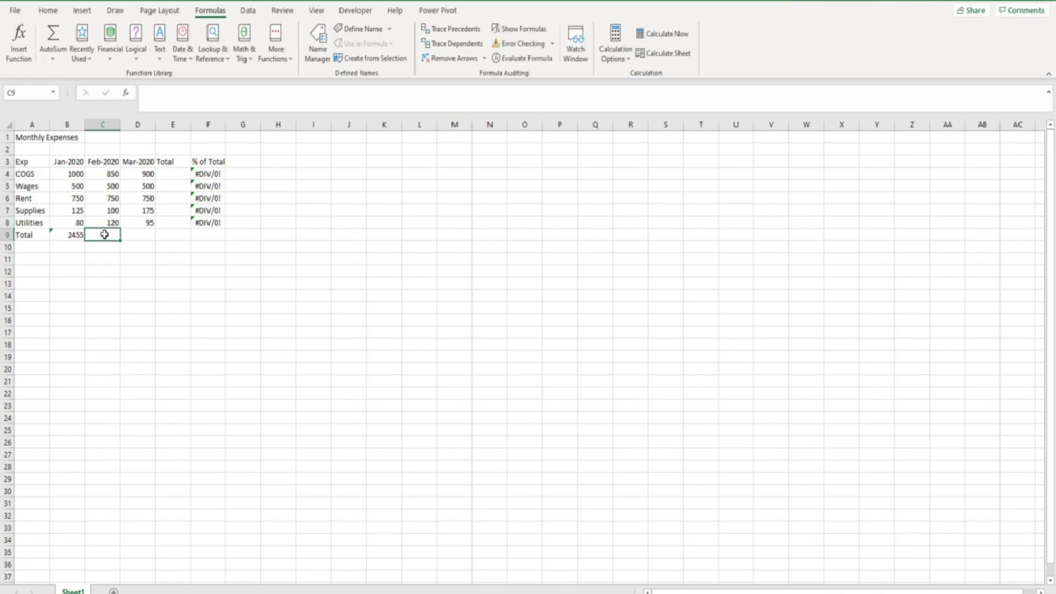
pyautogui.click(57, 236)
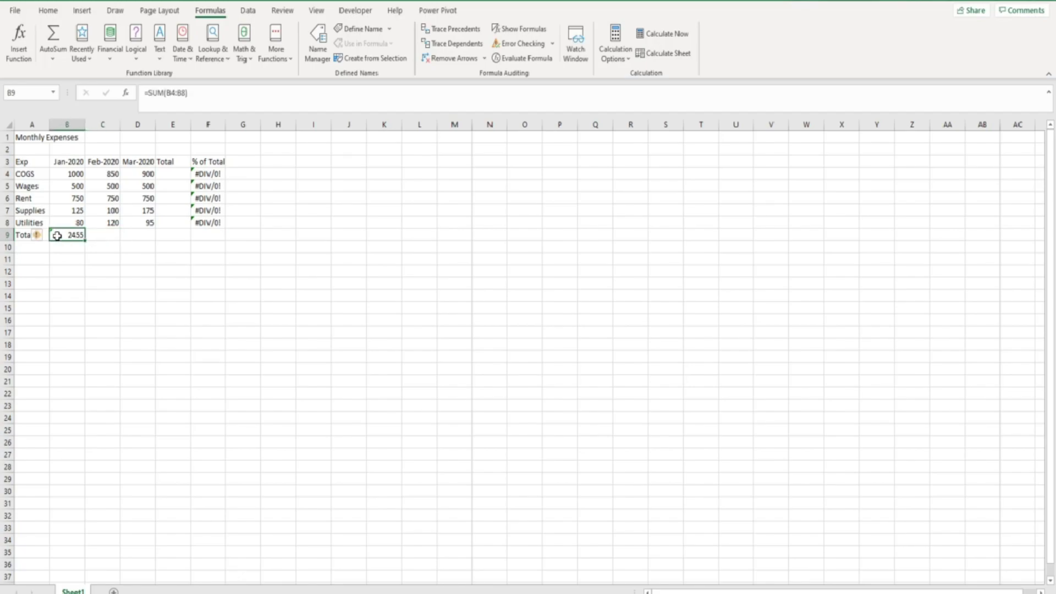
pyautogui.moveTo(61, 174); pyautogui.dragTo(63, 223)
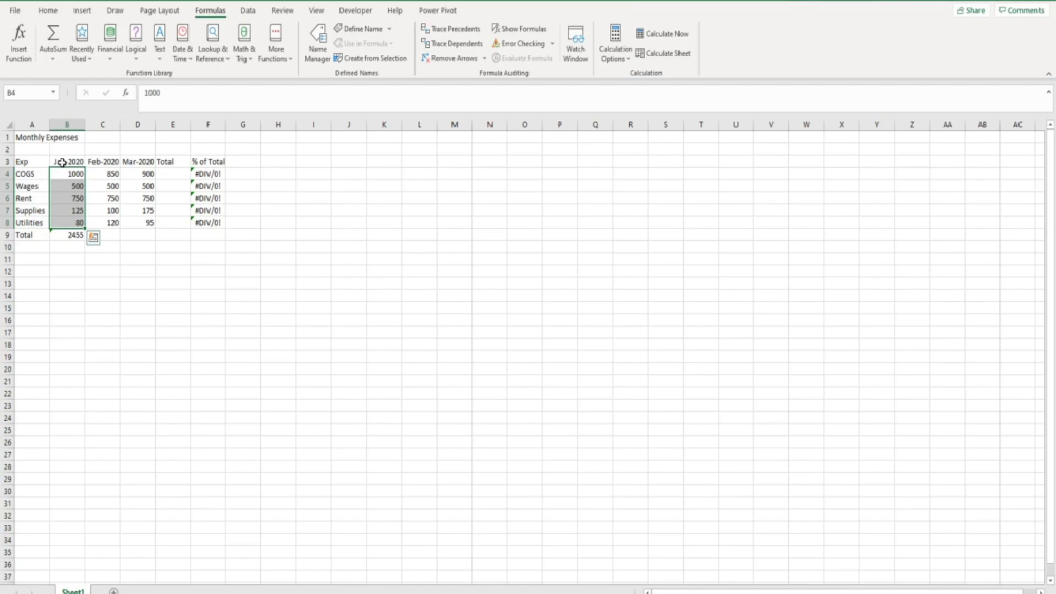
pyautogui.click(62, 162)
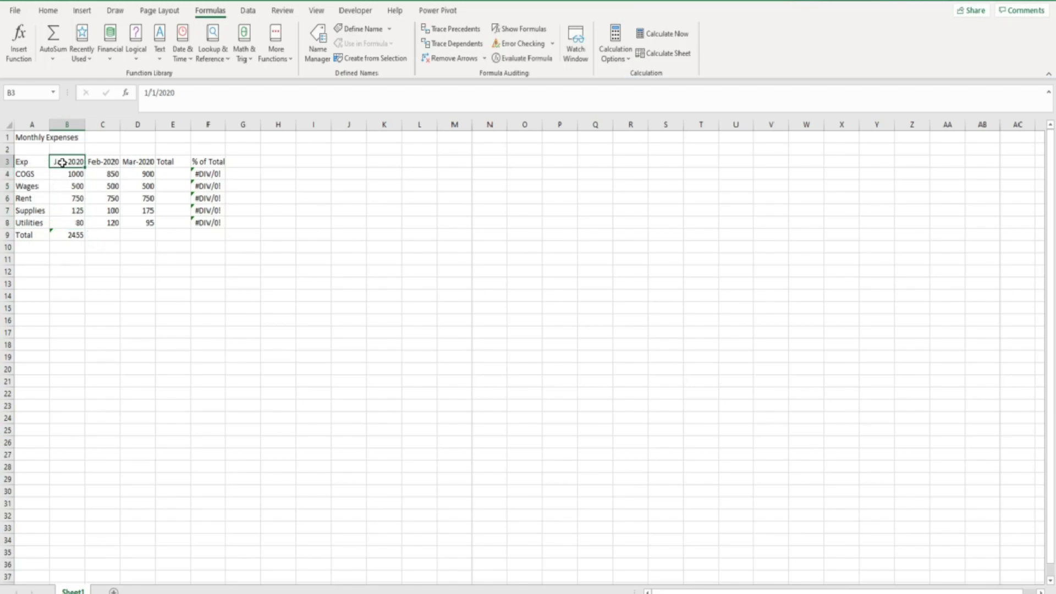
pyautogui.moveTo(61, 175); pyautogui.dragTo(57, 220)
# Step: Try updating the January total formula in B9 to include the adjacent date cell B3
pyautogui.click(60, 235)
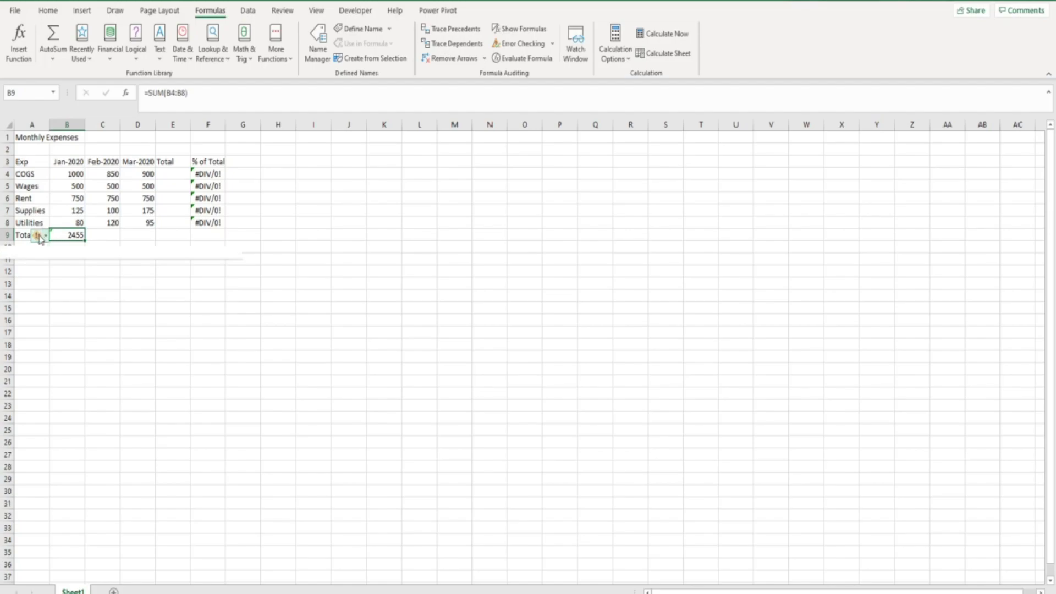
pyautogui.click(40, 236)
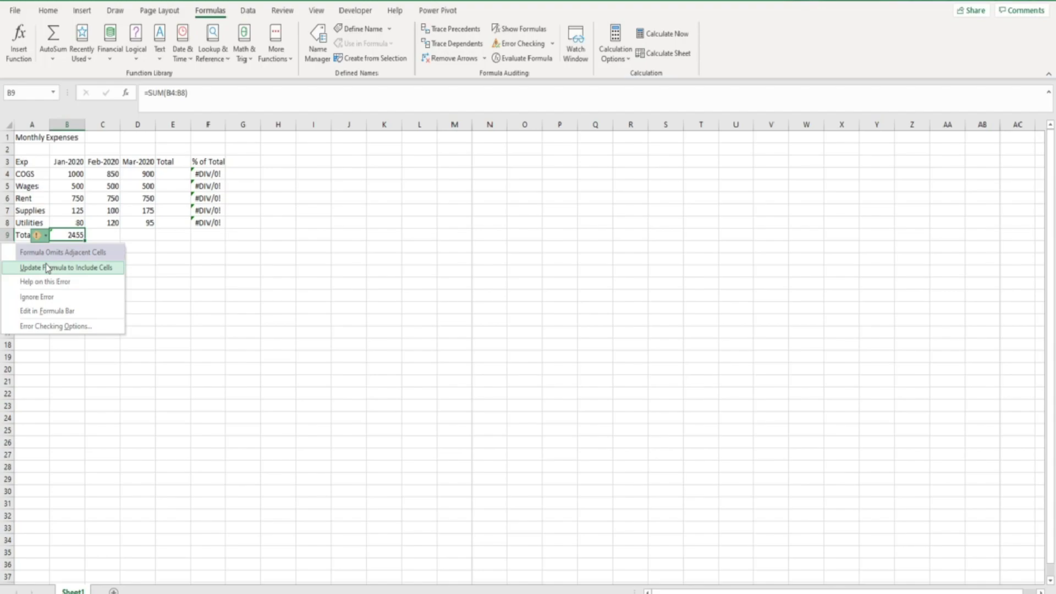
pyautogui.click(47, 268)
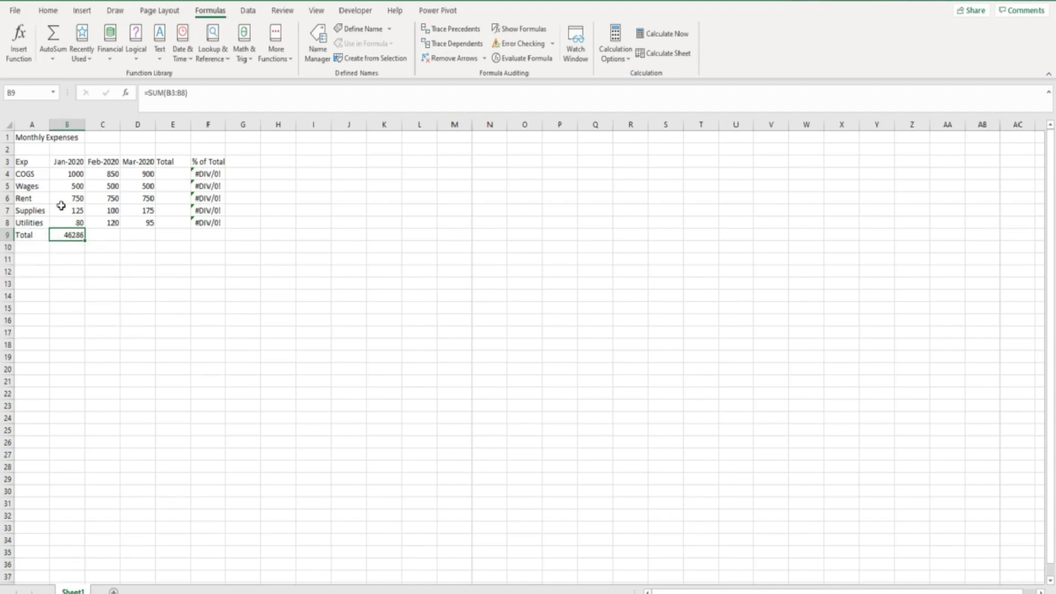
pyautogui.click(65, 161)
# Step: Ignore the omitted adjacent cells error on the January total in B9
pyautogui.click(66, 235)
pyautogui.click(40, 239)
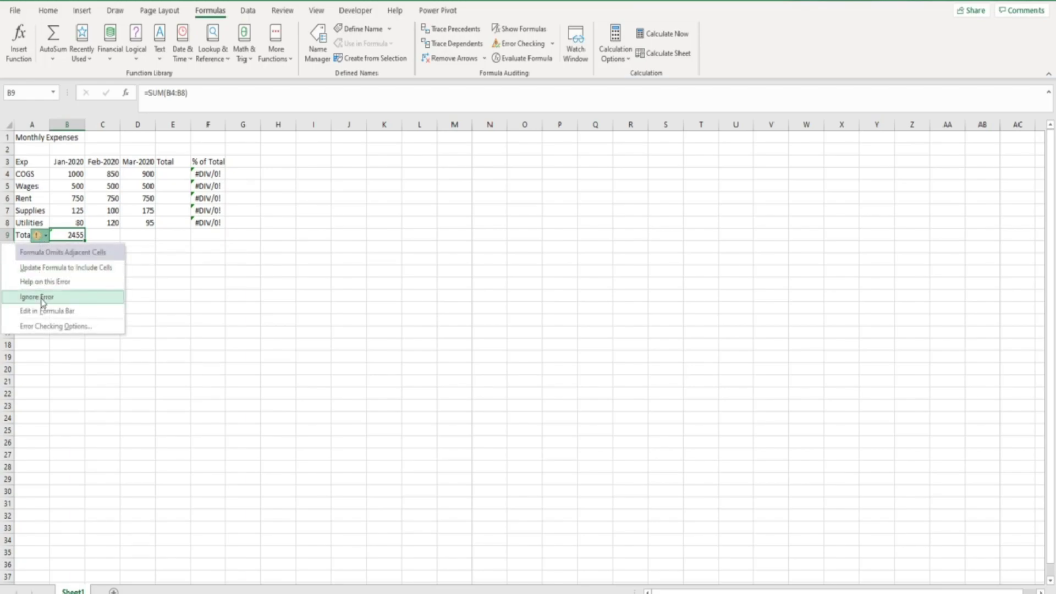
pyautogui.click(43, 298)
pyautogui.click(98, 236)
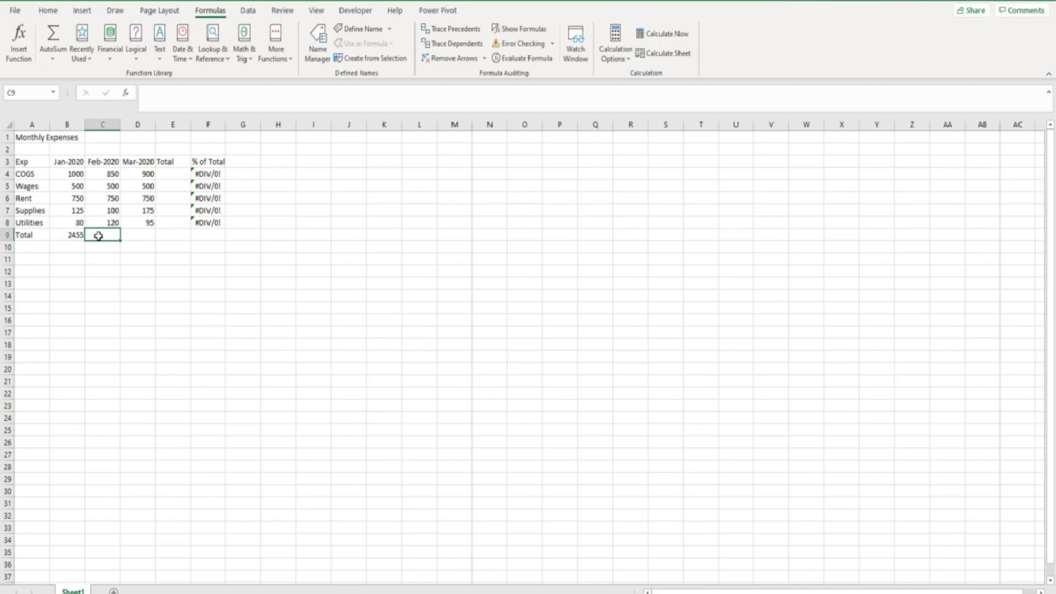
pyautogui.click(61, 236)
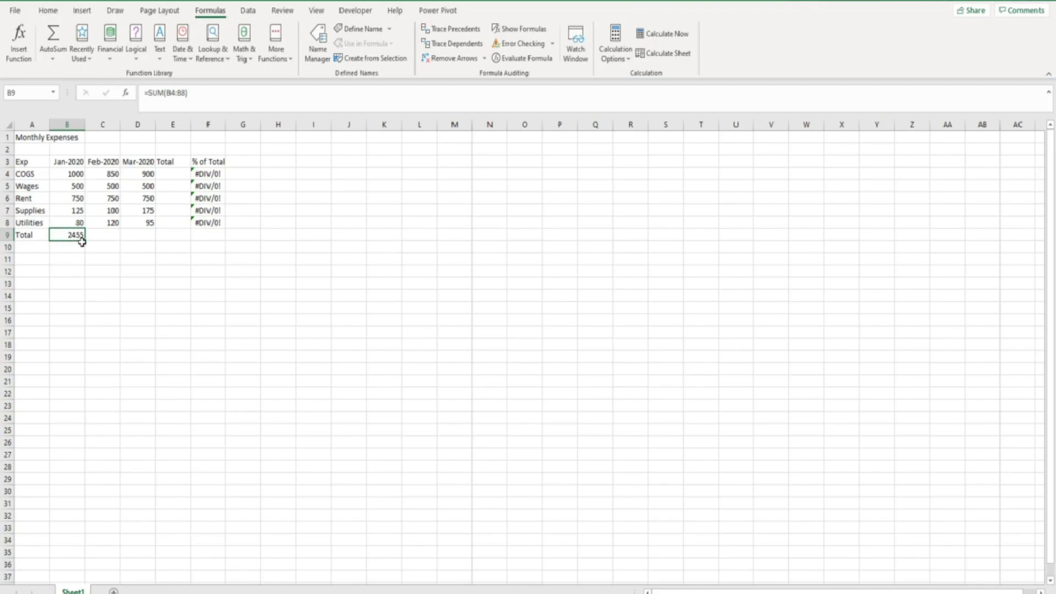
pyautogui.moveTo(104, 240)
pyautogui.mouseDown()
pyautogui.moveTo(147, 240)
pyautogui.moveTo(89, 242)
pyautogui.mouseUp()
# Step: Enter the formula =SUM(C4:C8) directly in C9 for the February total, choosing SUM from the function suggestions
pyautogui.click(103, 232)
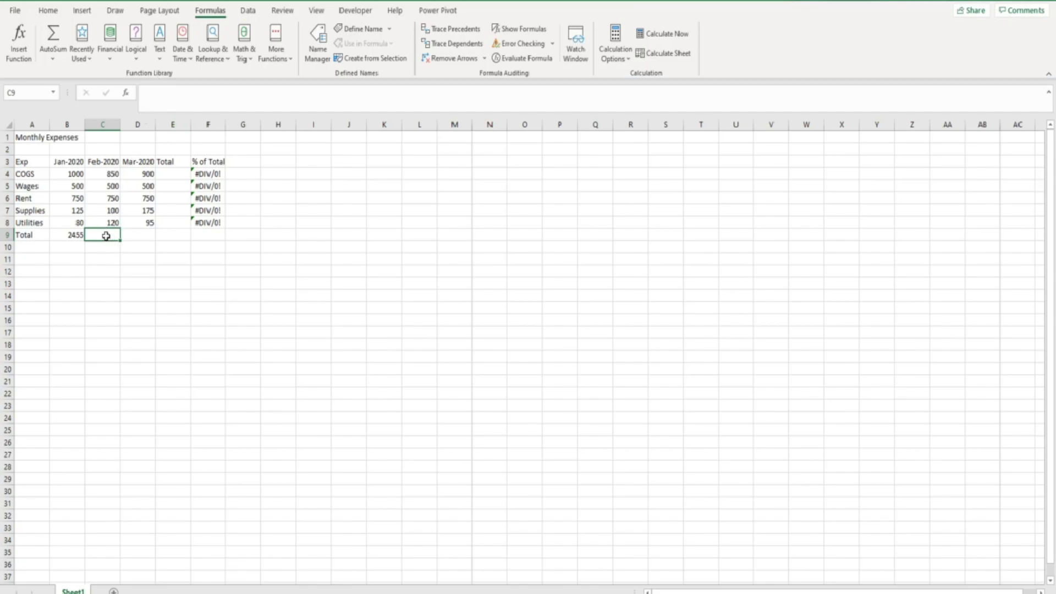
pyautogui.write('=')
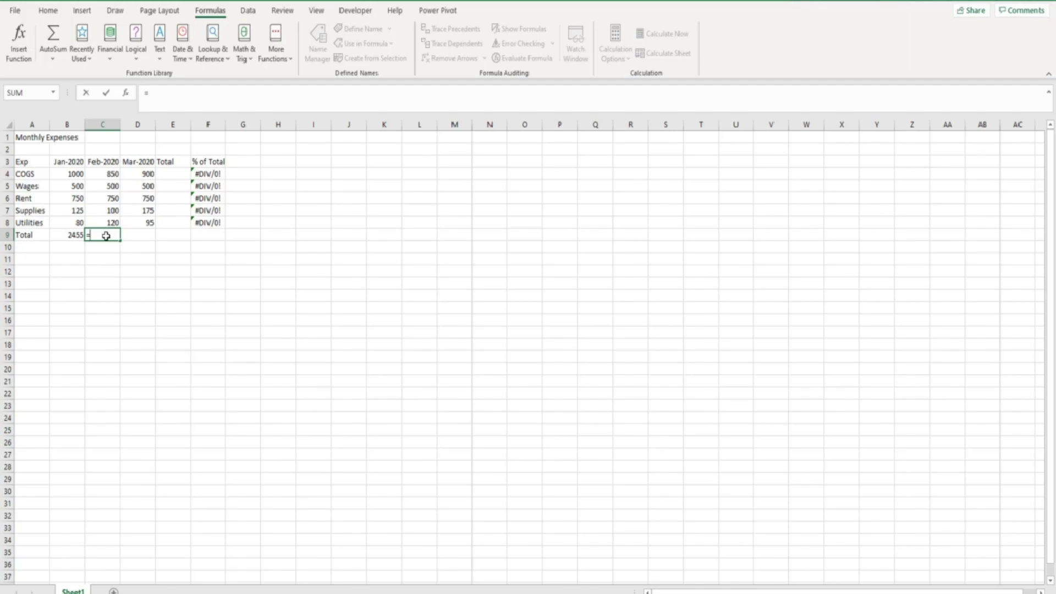
pyautogui.write('sum')
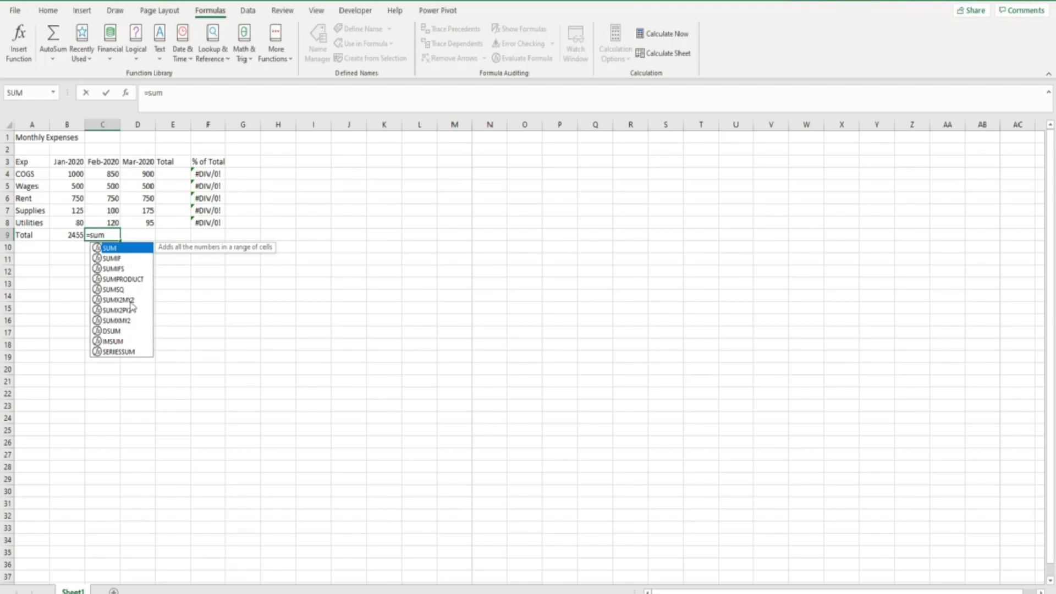
pyautogui.doubleClick(112, 250)
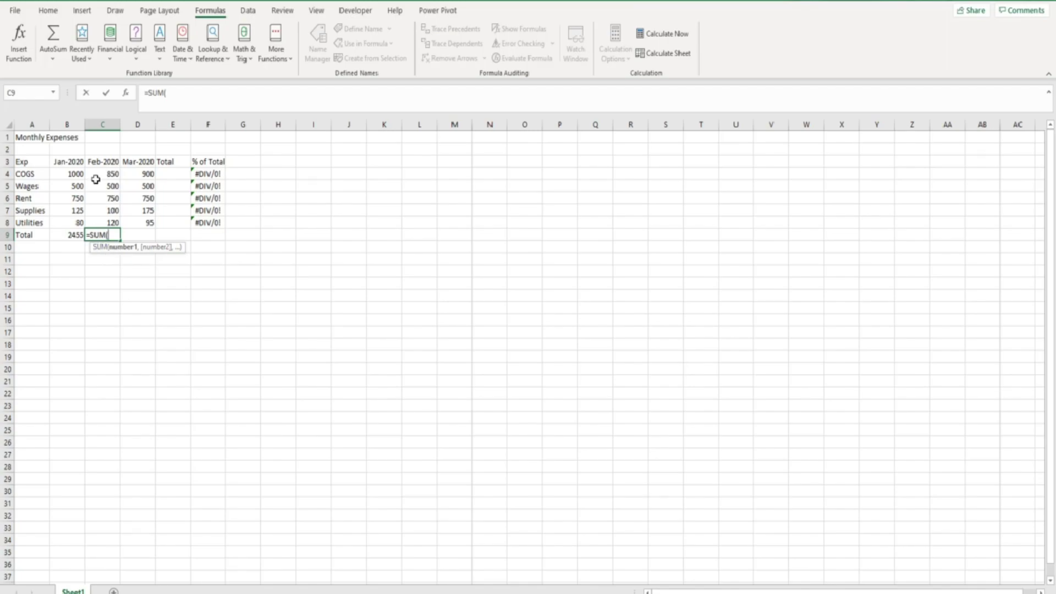
pyautogui.moveTo(95, 173); pyautogui.dragTo(97, 221)
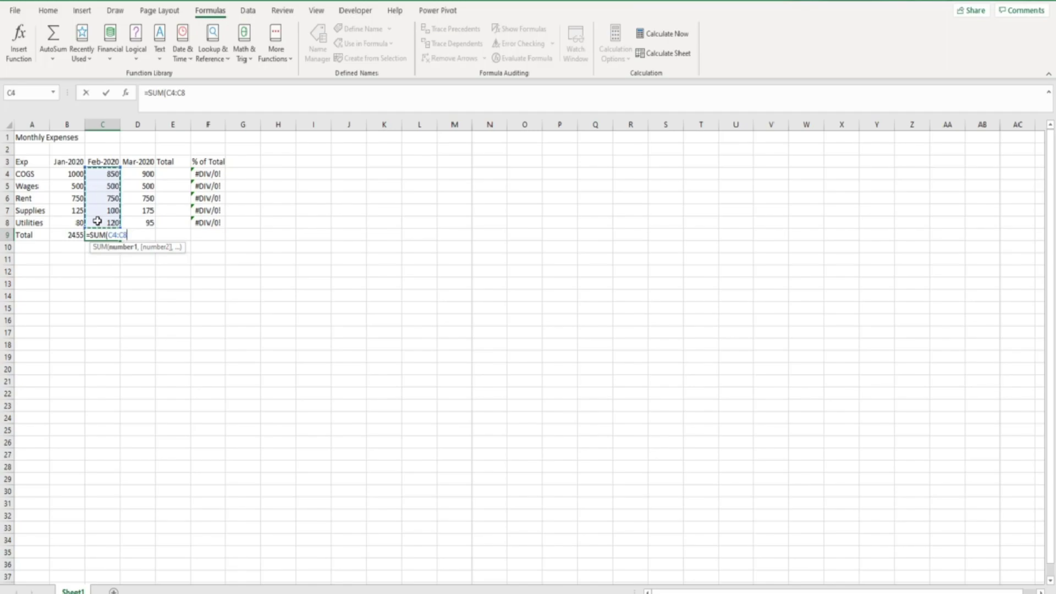
pyautogui.write(')')
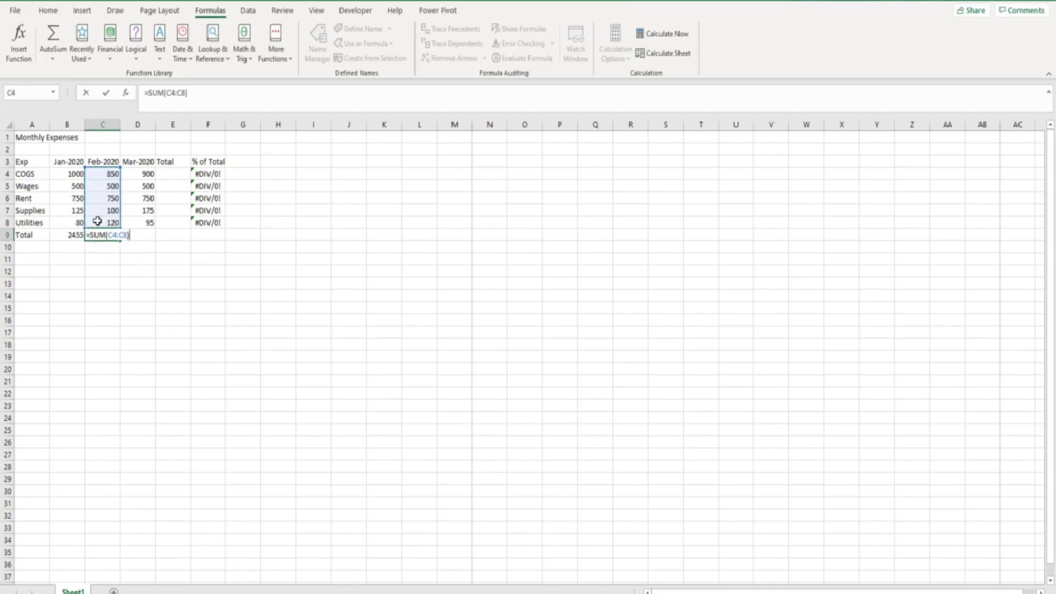
pyautogui.press('Return')
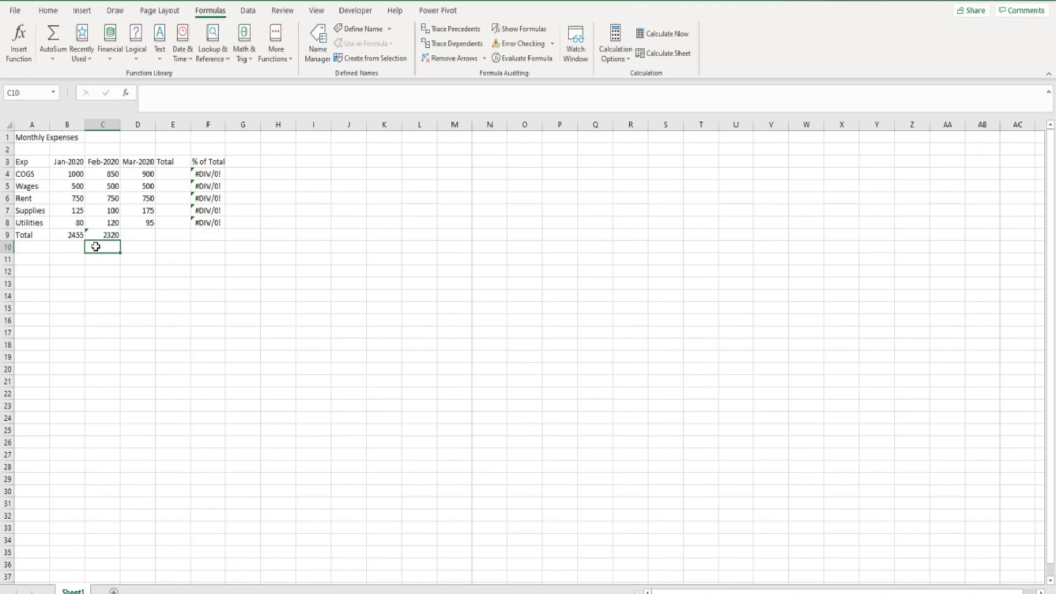
# Step: Search for the "sum" function and insert SUM in D9 with D4:D8 as its first argument for the March total
pyautogui.click(129, 235)
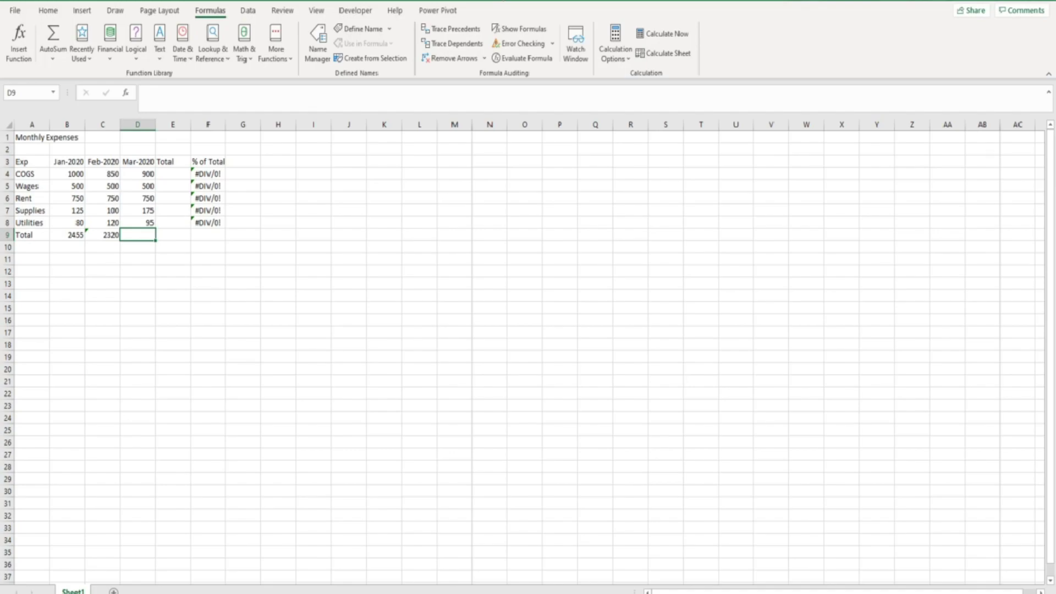
pyautogui.click(503, 1)
pyautogui.write('sum')
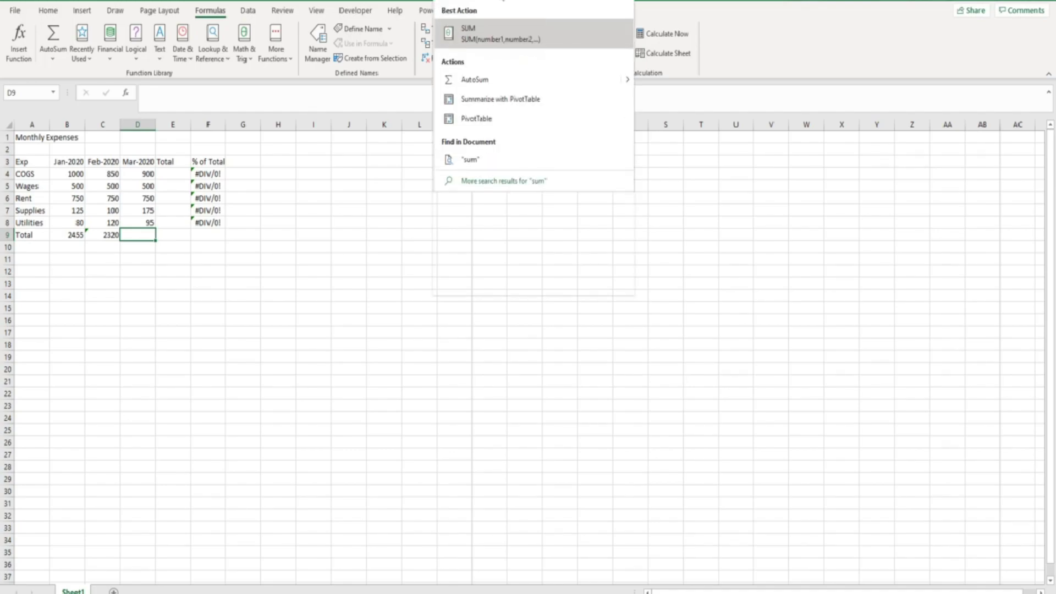
pyautogui.click(485, 37)
pyautogui.moveTo(345, 192); pyautogui.dragTo(396, 246)
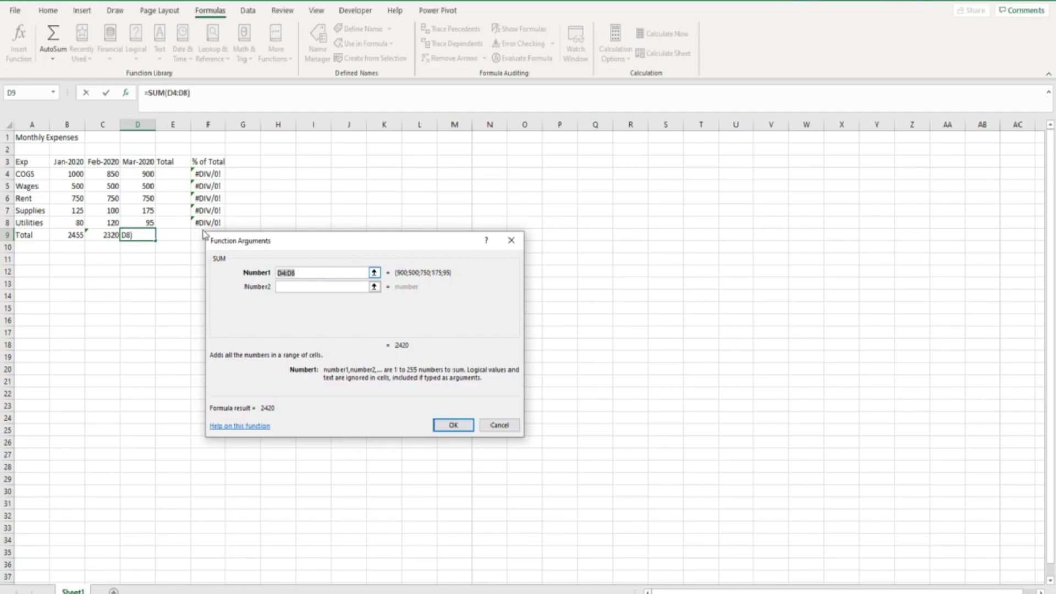
pyautogui.moveTo(133, 173); pyautogui.dragTo(133, 218)
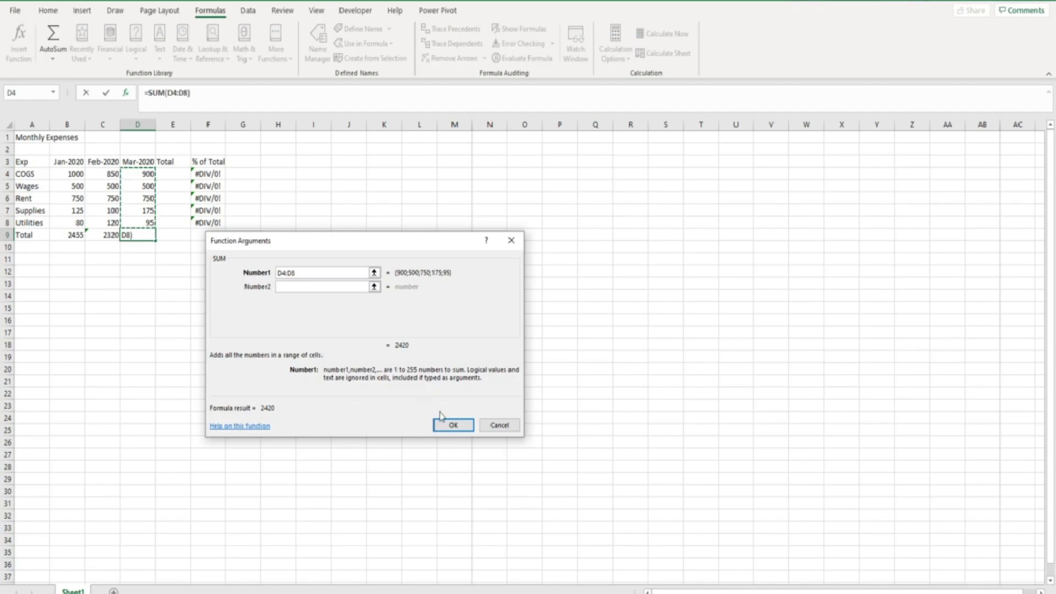
pyautogui.click(450, 425)
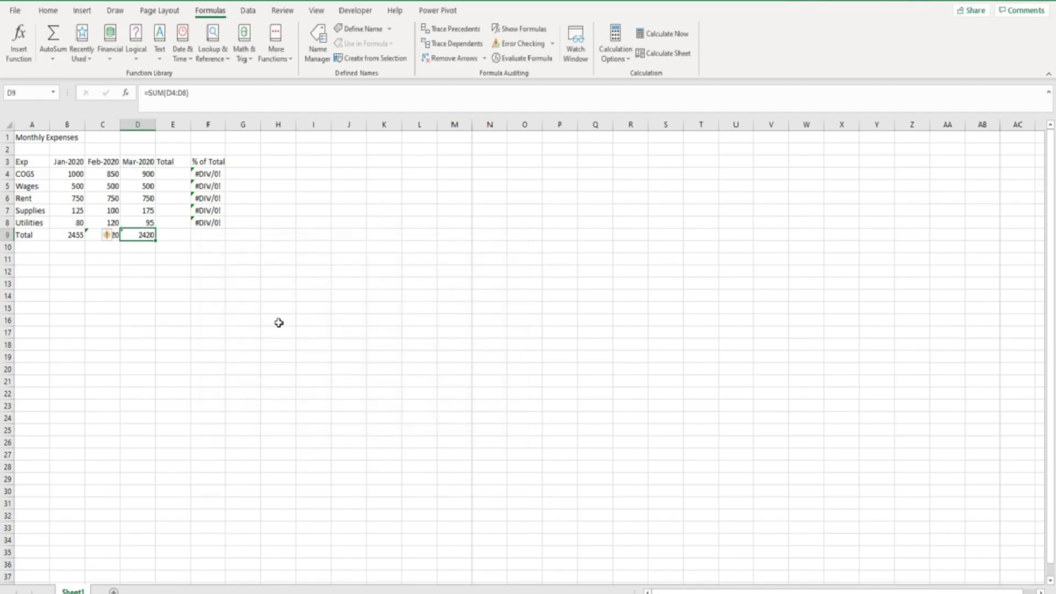
pyautogui.click(149, 249)
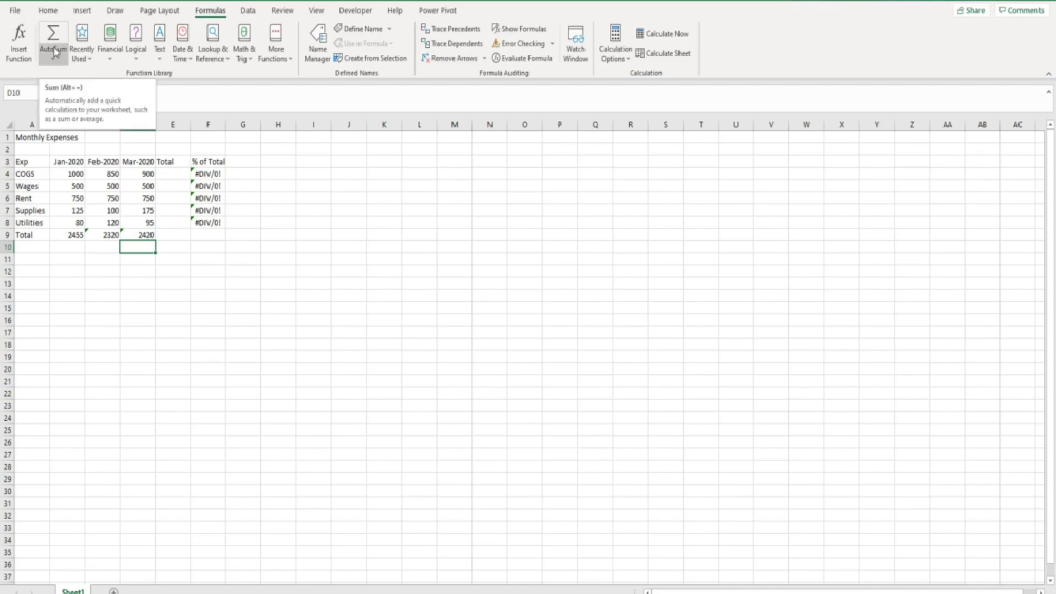
# Step: Total the COGS and Wages rows in E4 and E5 with AutoSum, accepting the suggested ranges
pyautogui.click(168, 175)
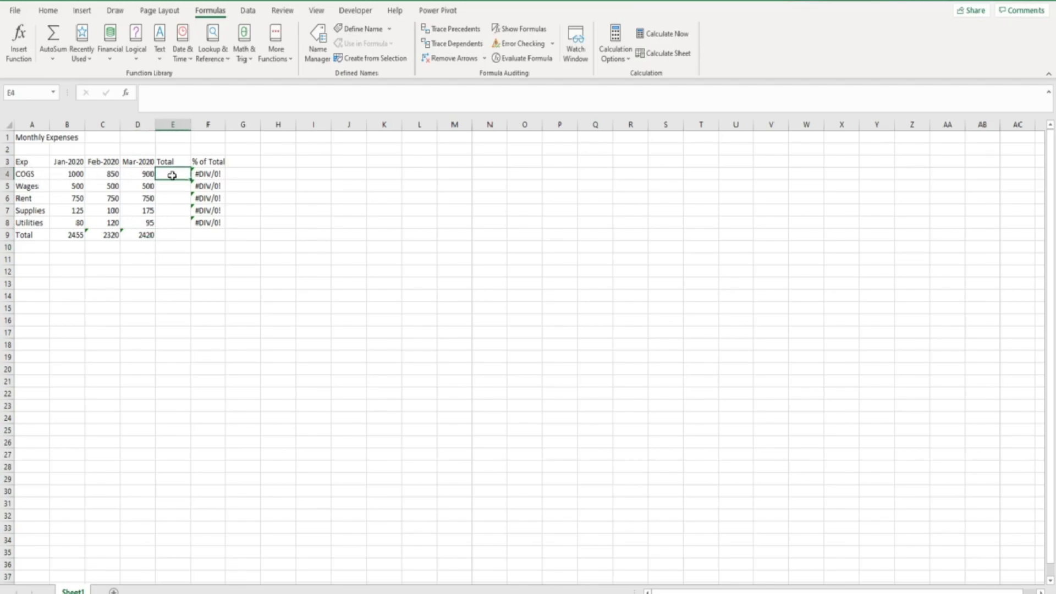
pyautogui.click(54, 38)
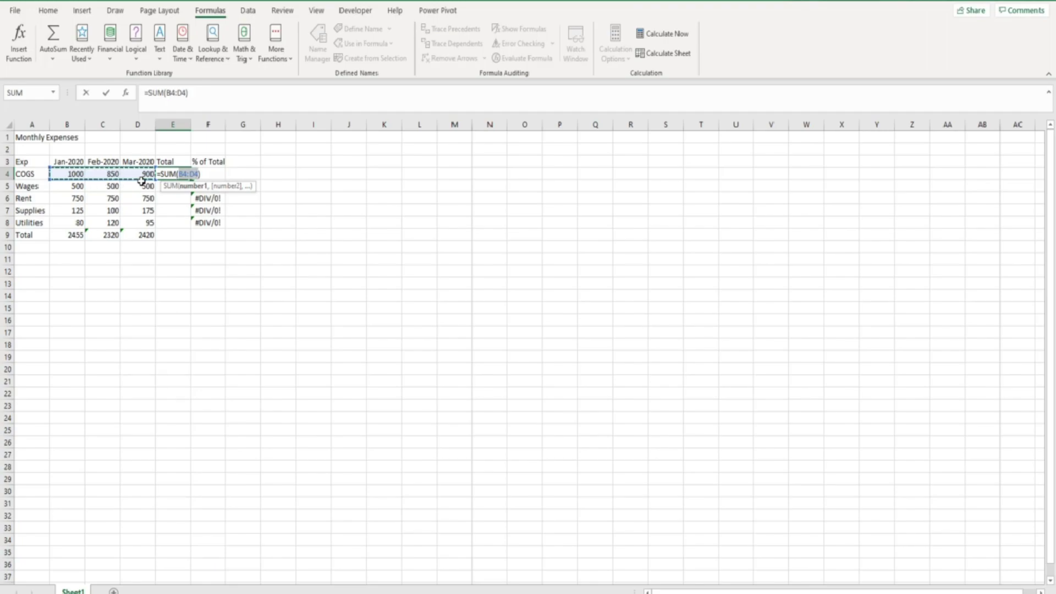
pyautogui.press('Return')
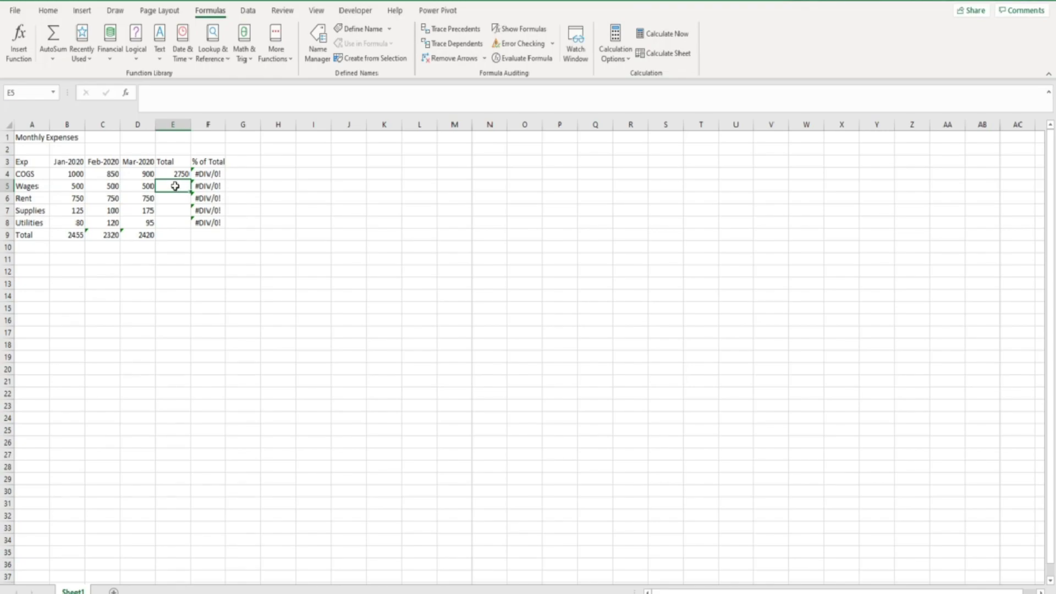
pyautogui.click(53, 38)
pyautogui.press('Return')
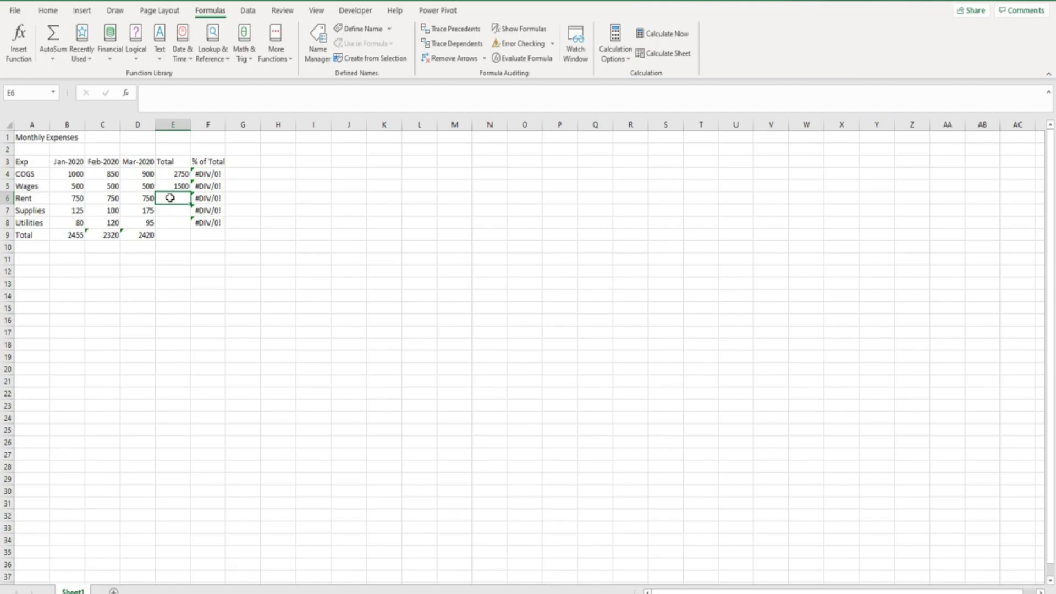
# Step: Total the Rent row in E6 with AutoSum, replacing the suggested range with B6:D6
pyautogui.click(62, 38)
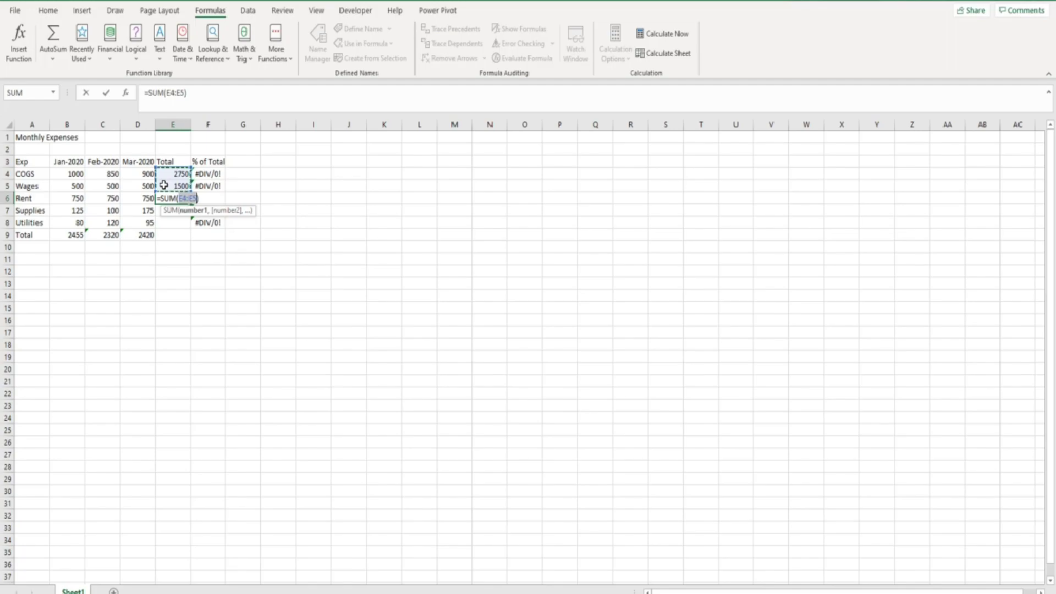
pyautogui.moveTo(74, 198); pyautogui.dragTo(130, 197)
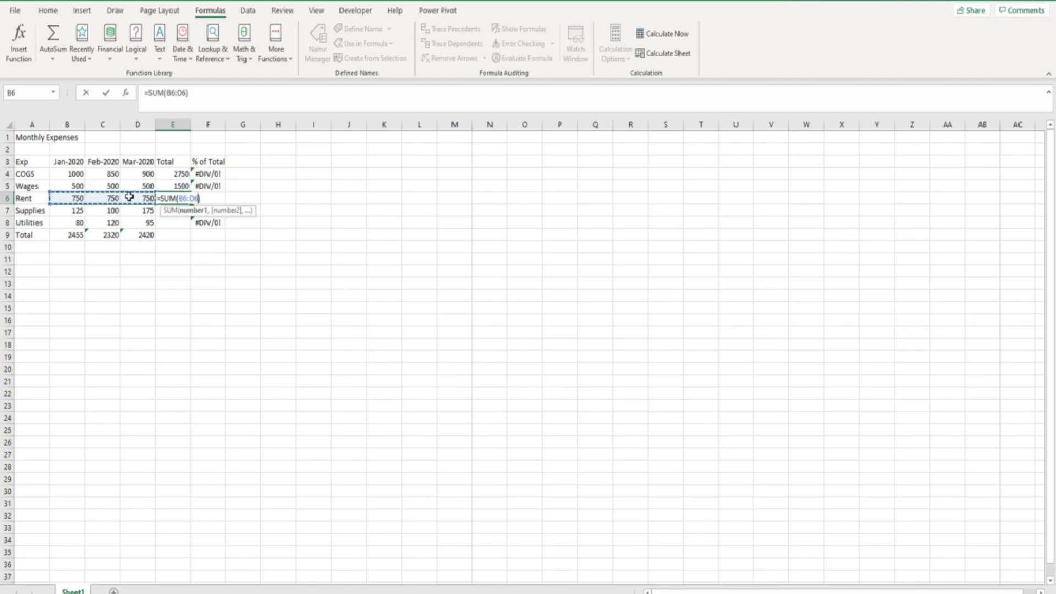
pyautogui.press('Return')
# Step: Fill the Rent total formula in E6 down through E9 to cover Supplies, Utilities and the Total row
pyautogui.click(172, 198)
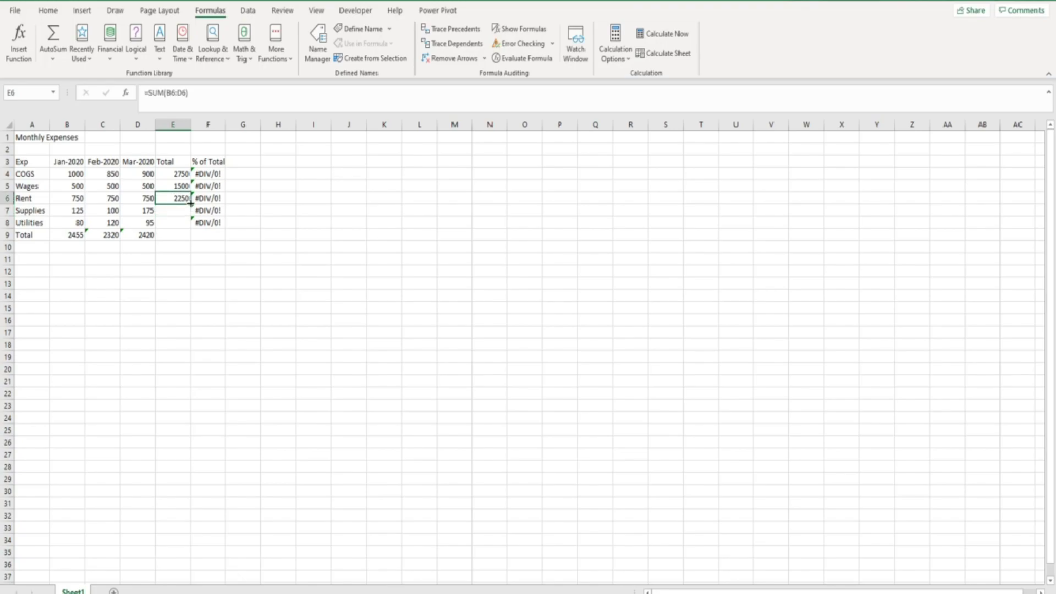
pyautogui.moveTo(191, 204); pyautogui.dragTo(194, 245)
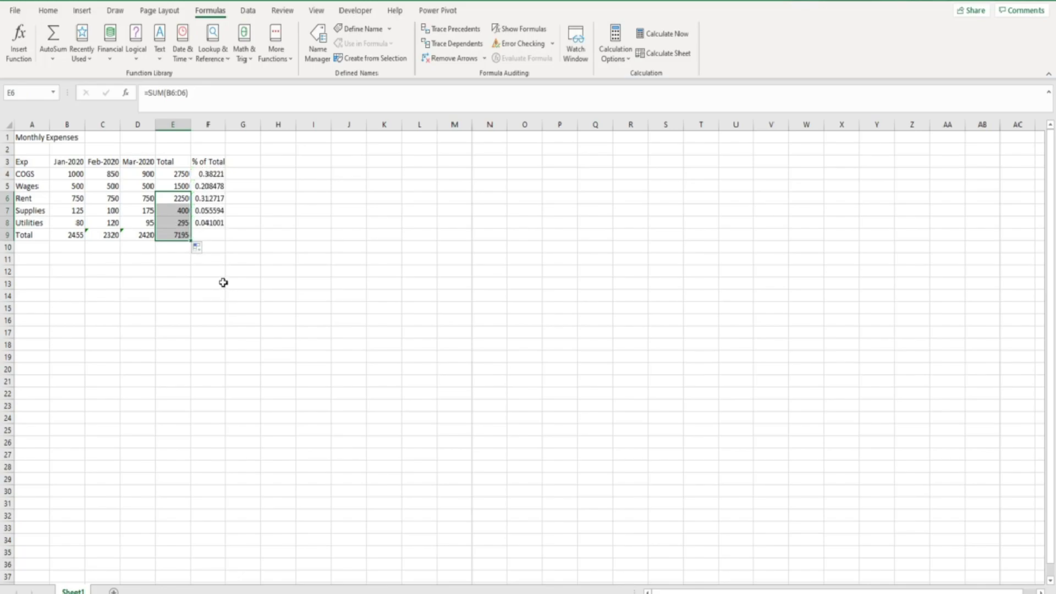
pyautogui.click(224, 282)
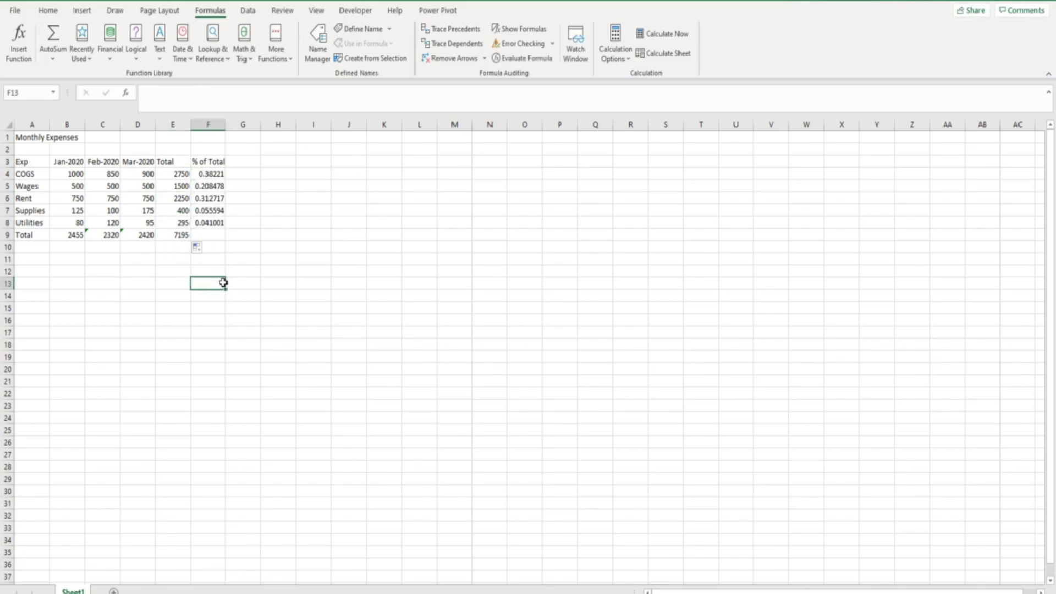